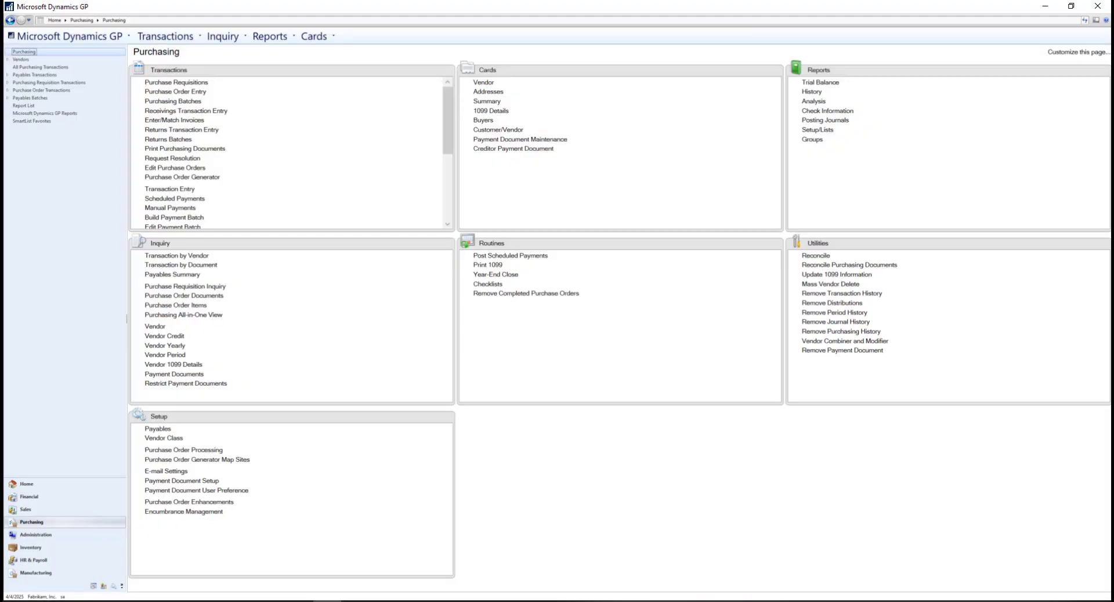
Enter a payables invoice for Advanced Office Systems with document number 848 and $550.00 purchases.
left_click(190, 189)
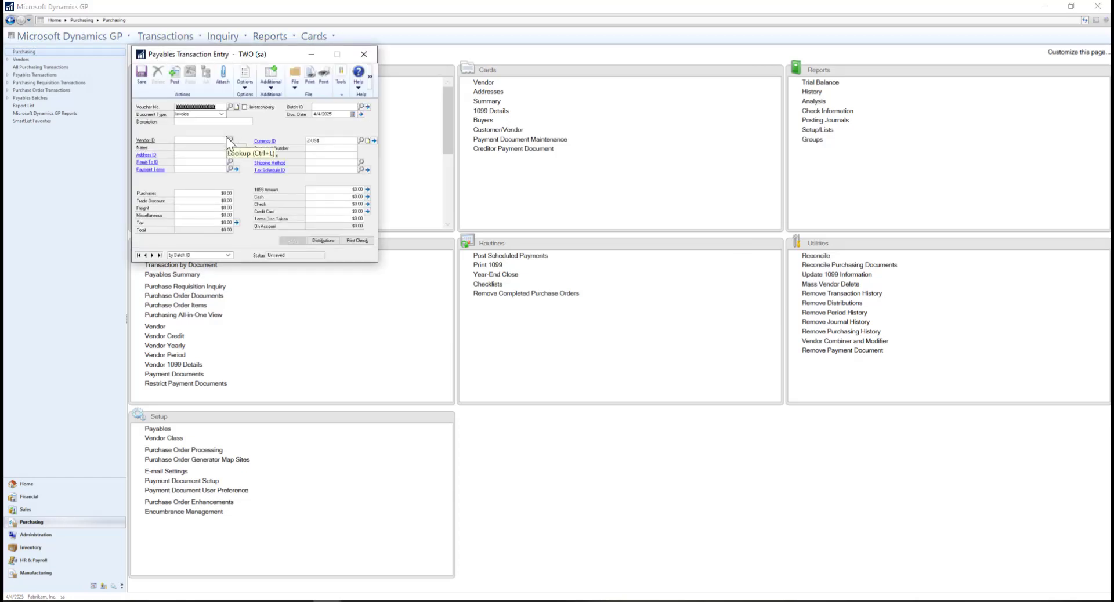
left_click(228, 139)
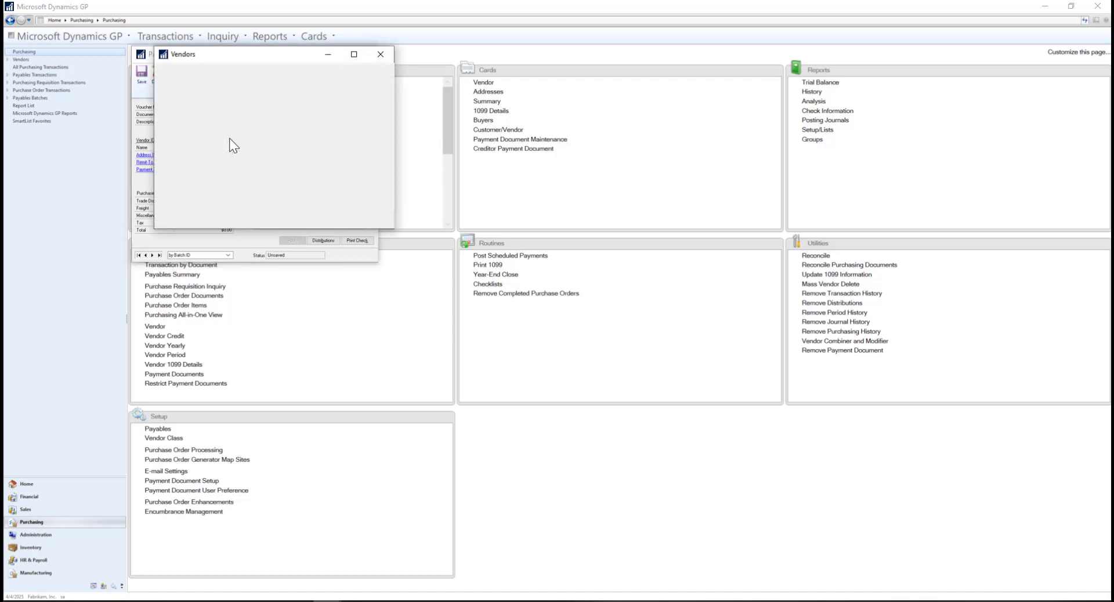
double_click(229, 139)
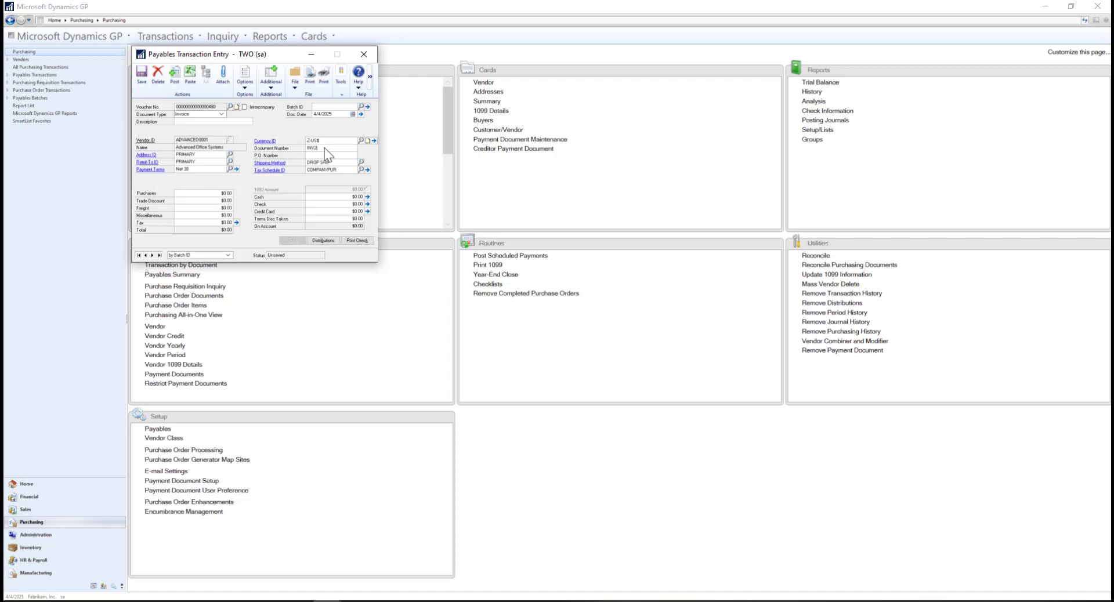
type("848-5")
left_click(228, 192)
Post the Advanced Office Systems invoice with $33.00 tax and a $583.00 total.
left_click(176, 72)
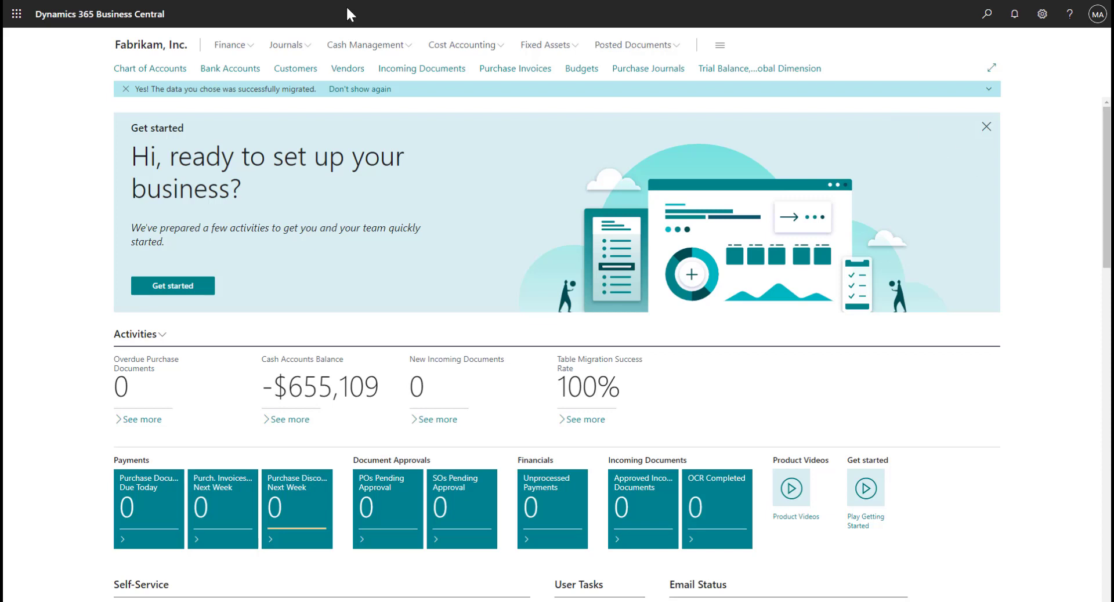
Open Advanced Office Systems from the Vendors list and show its vendor actions.
left_click(348, 69)
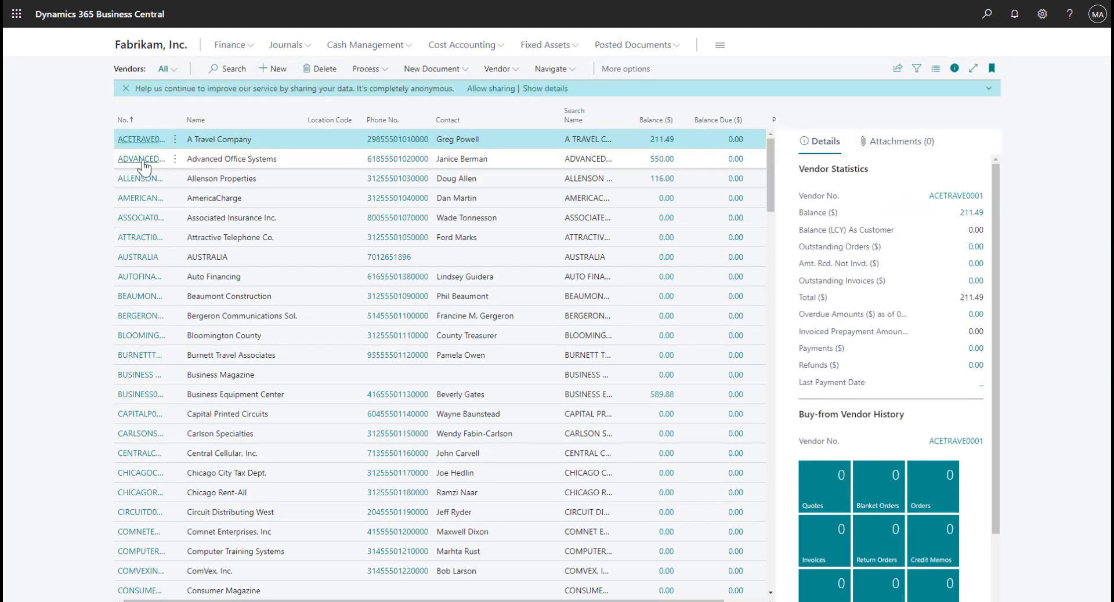
left_click(143, 168)
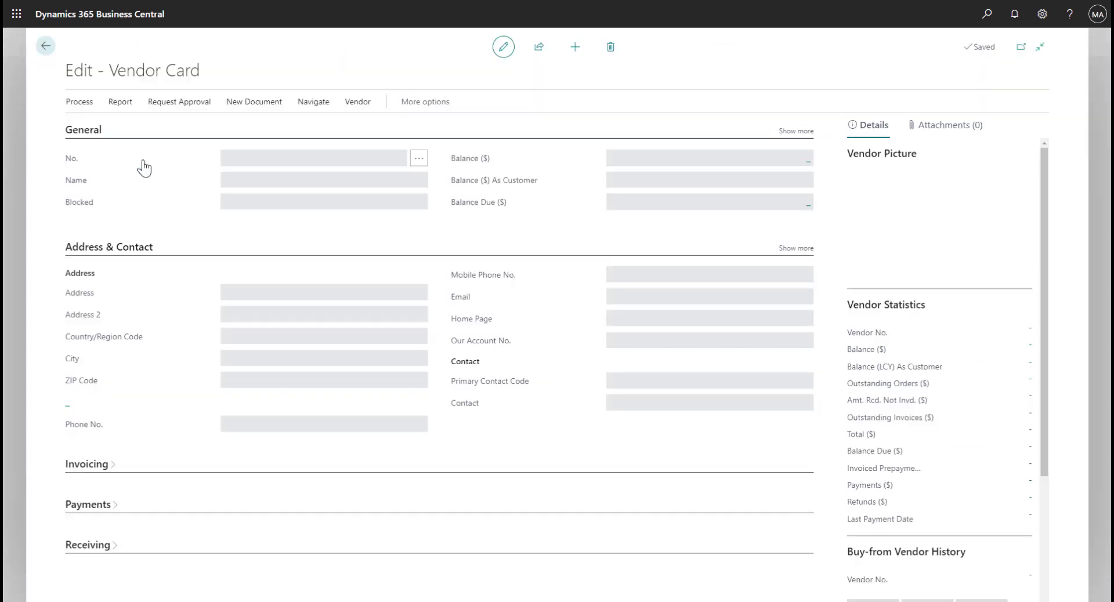
left_click(355, 101)
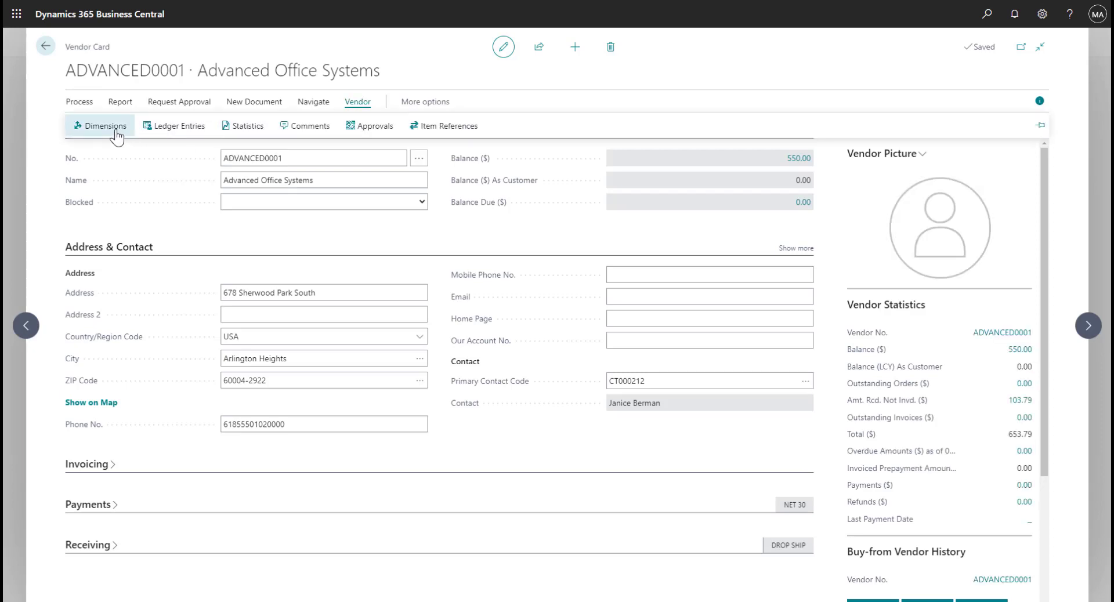
Give Advanced Office Systems a default DIVISION dimension of 500 with no Value Posting rule.
left_click(116, 131)
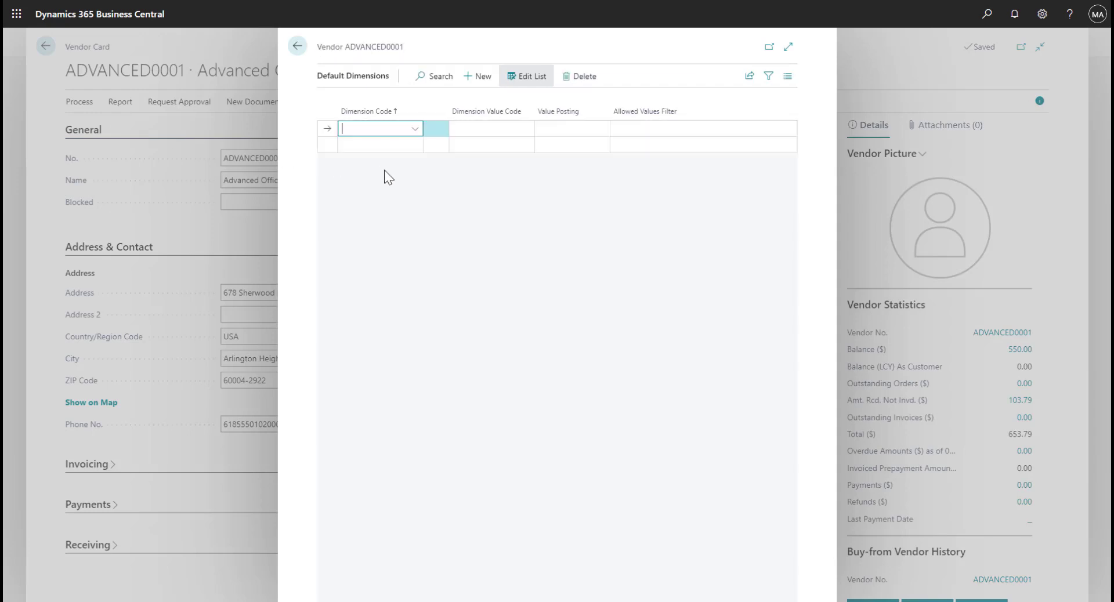
left_click(416, 130)
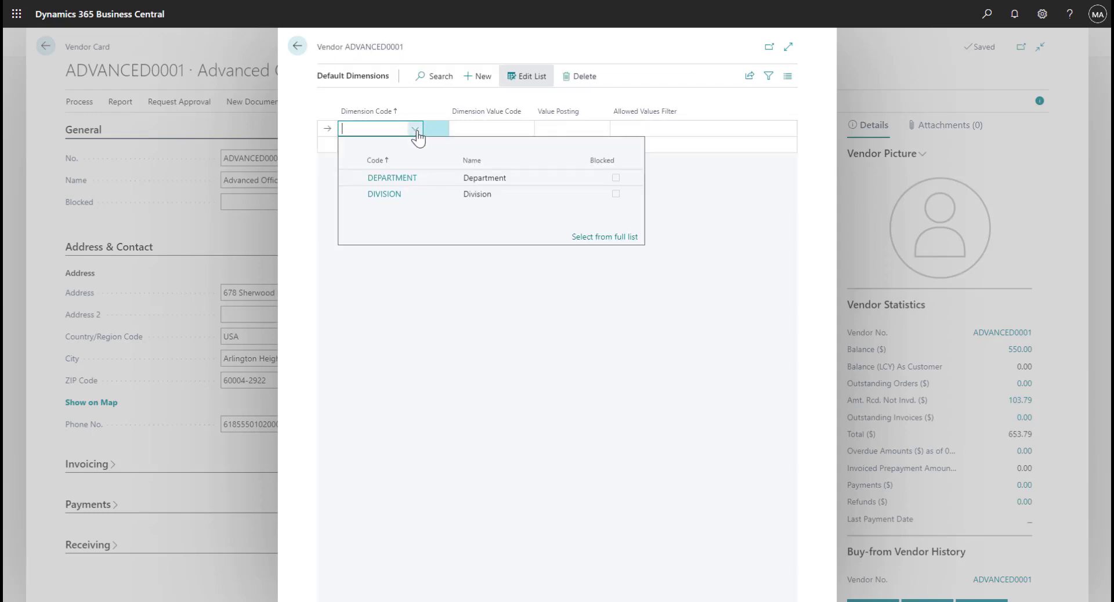
left_click(392, 193)
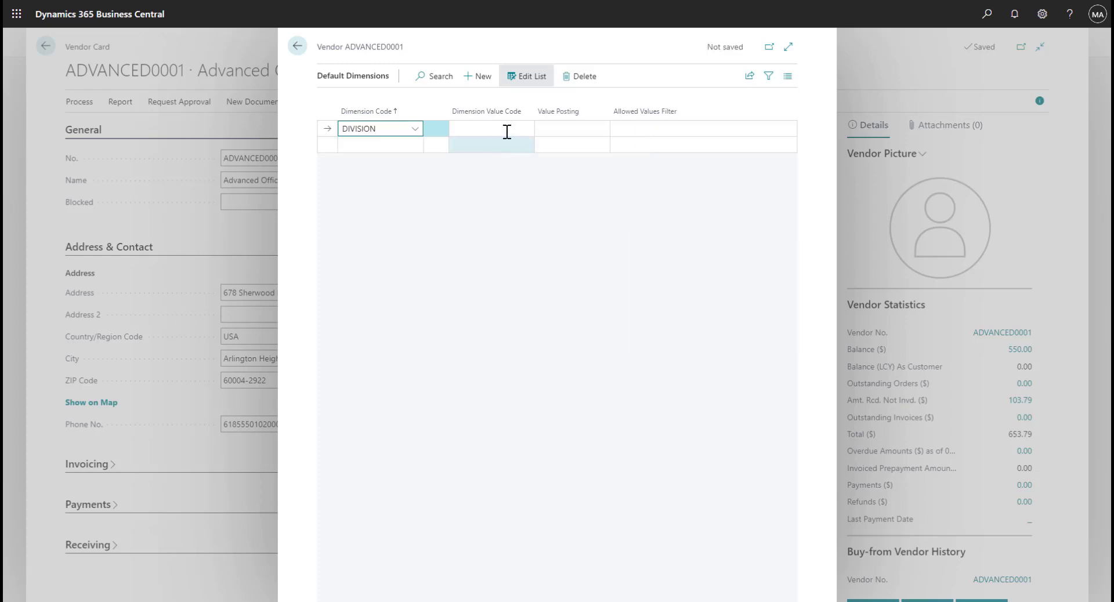
left_click(528, 132)
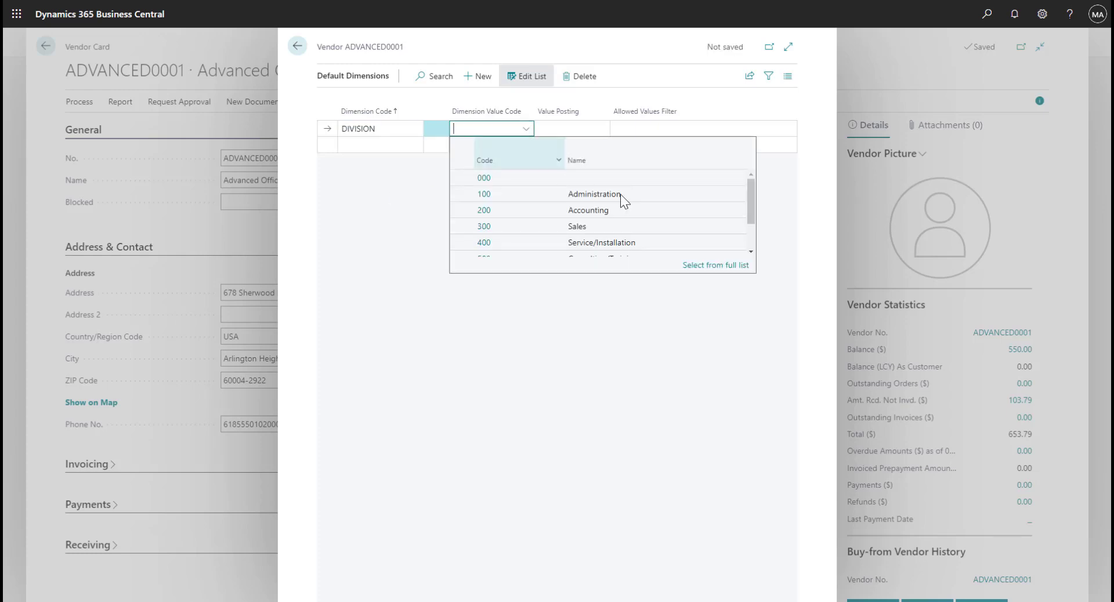
left_click_drag(750, 214, 750, 224)
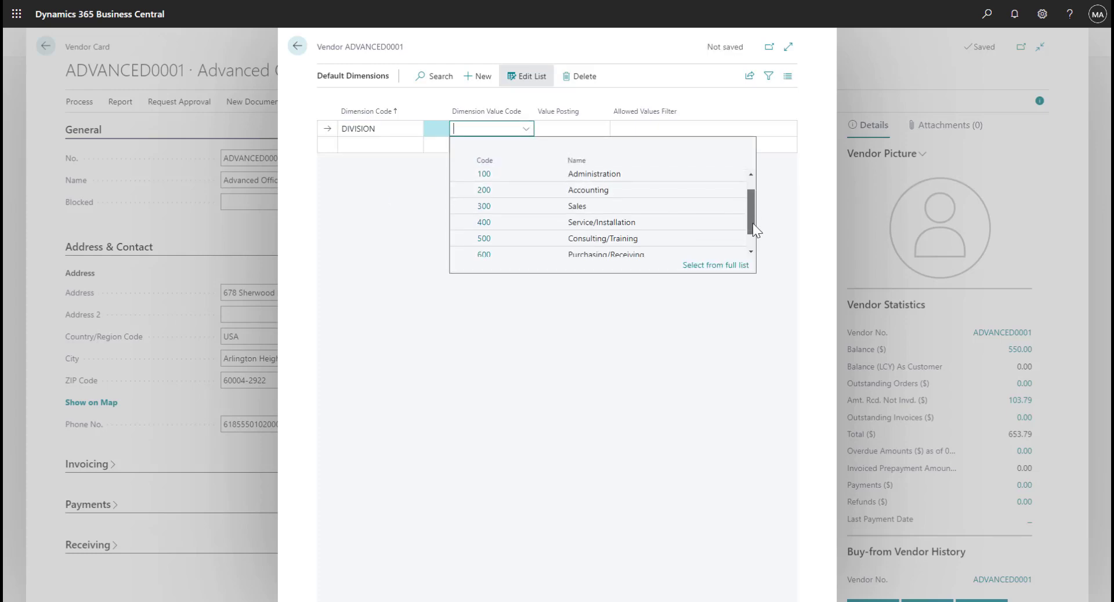
left_click(662, 245)
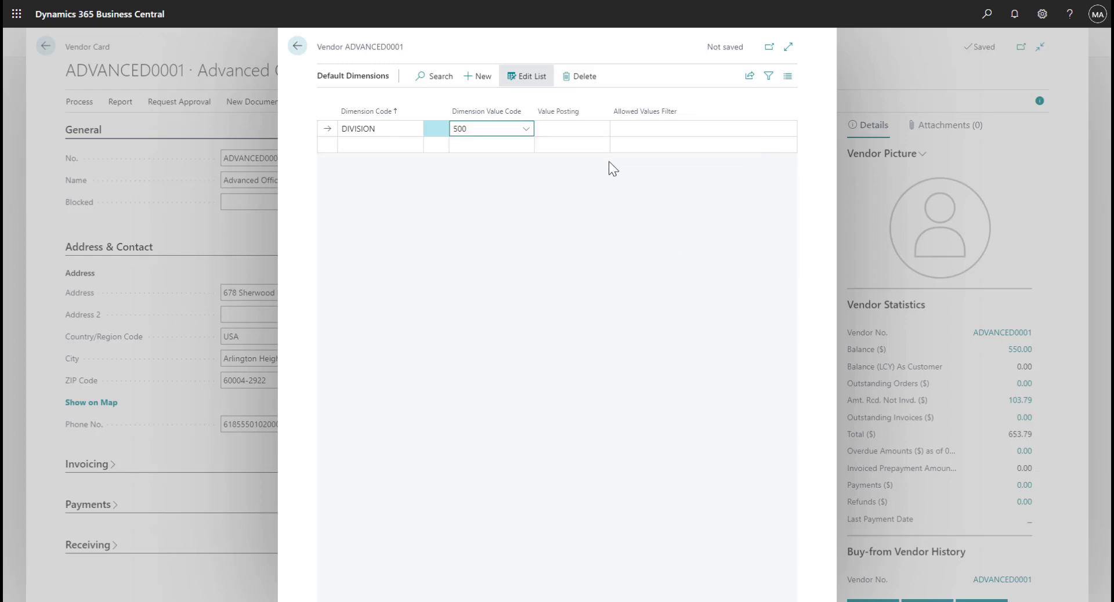
left_click(604, 131)
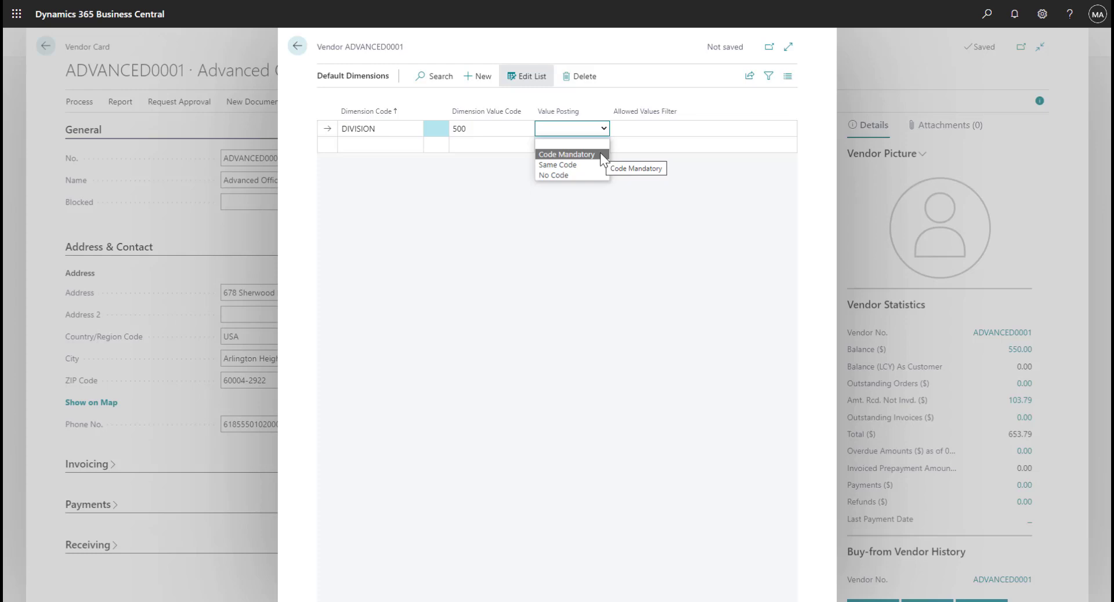
left_click(594, 145)
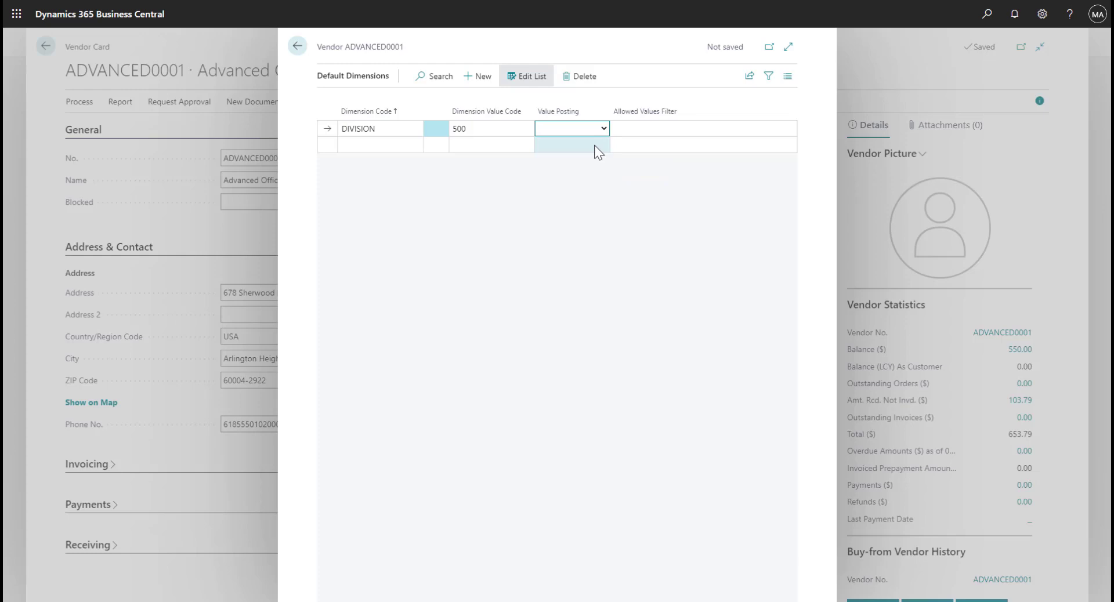
left_click(297, 46)
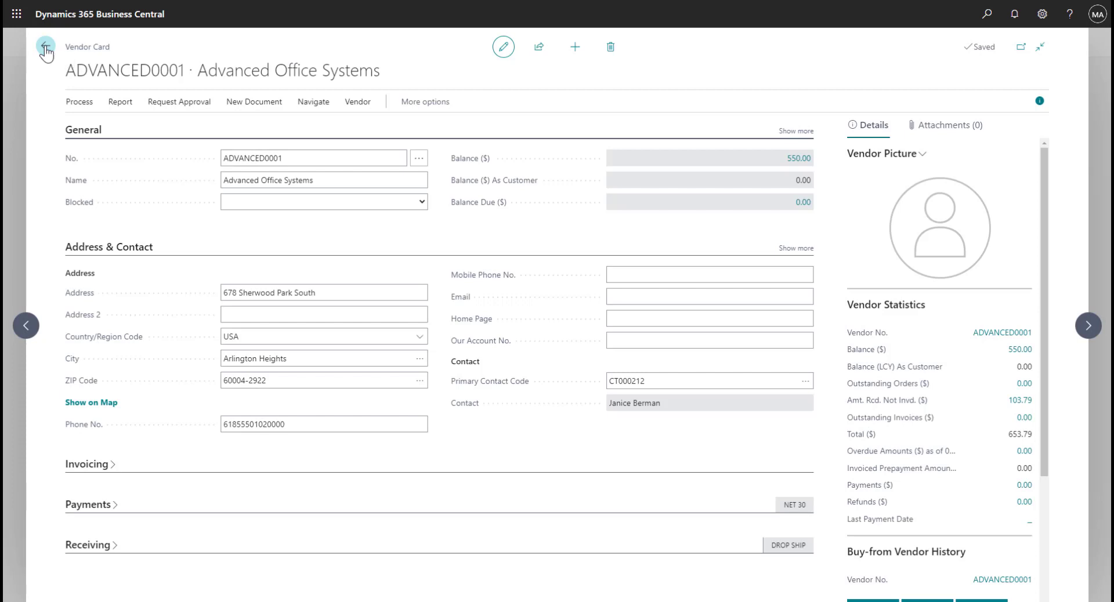
Return to the home page and open the purchase journals.
key("Escape")
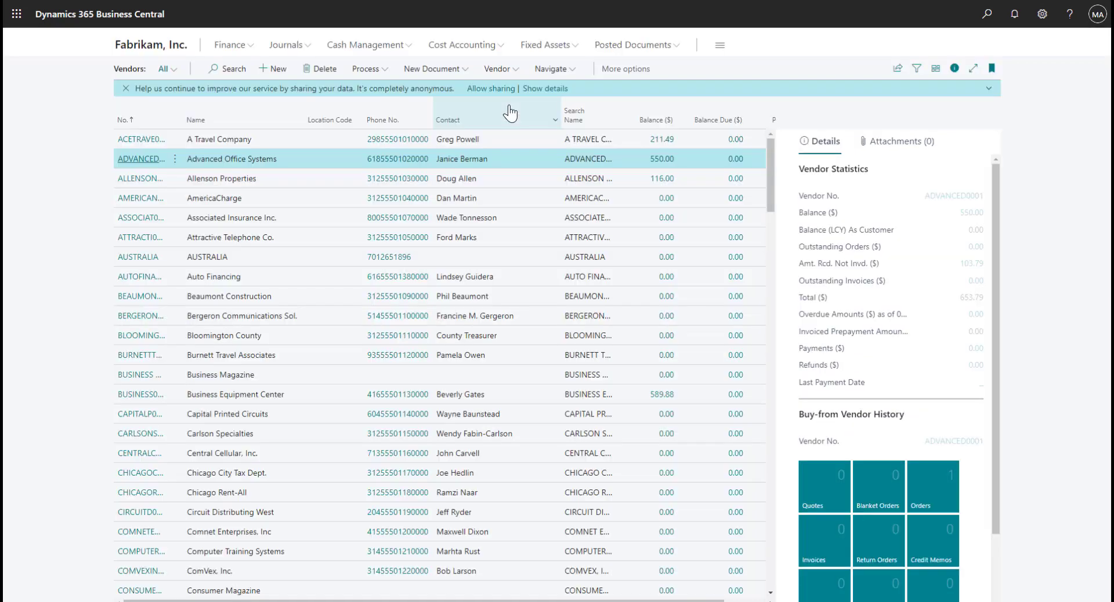
left_click(165, 45)
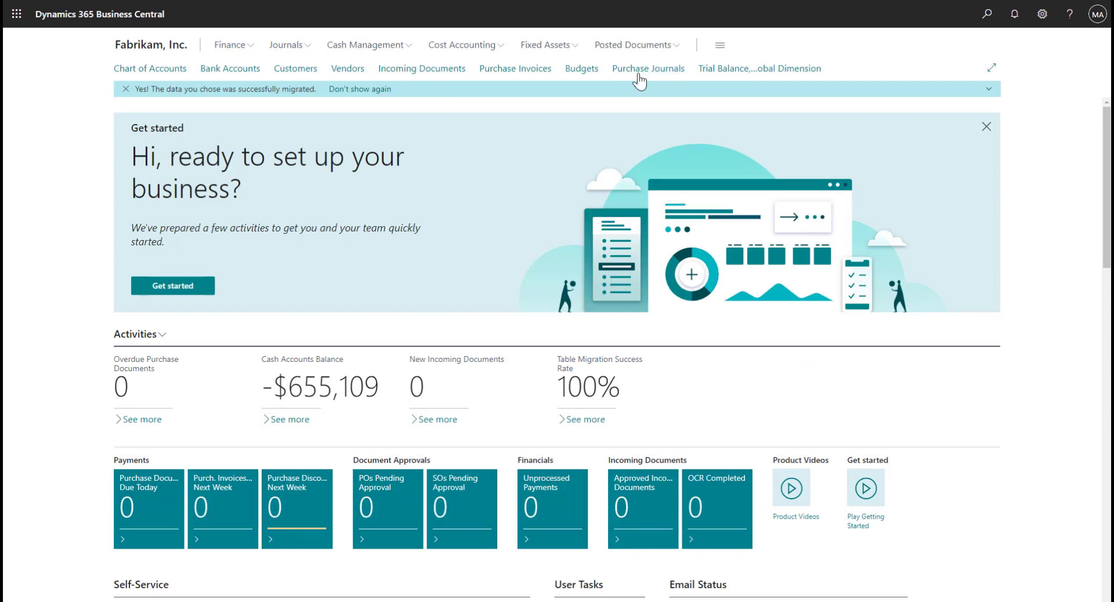
left_click(638, 81)
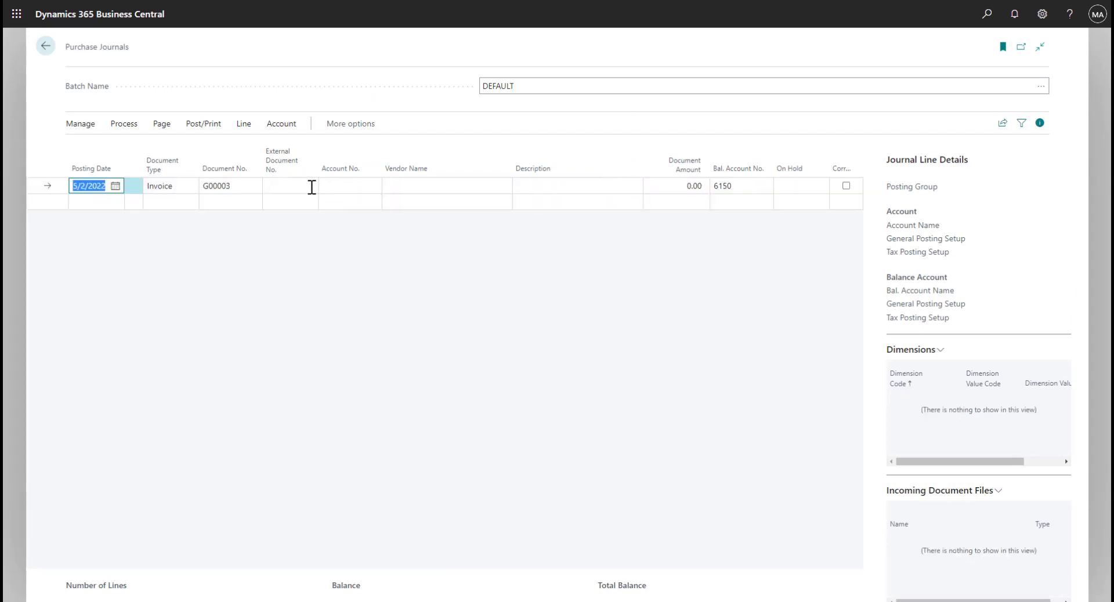
Enter external document number INV1987619 and a 550.00 document amount on the journal line.
left_click(311, 186)
type("INV")
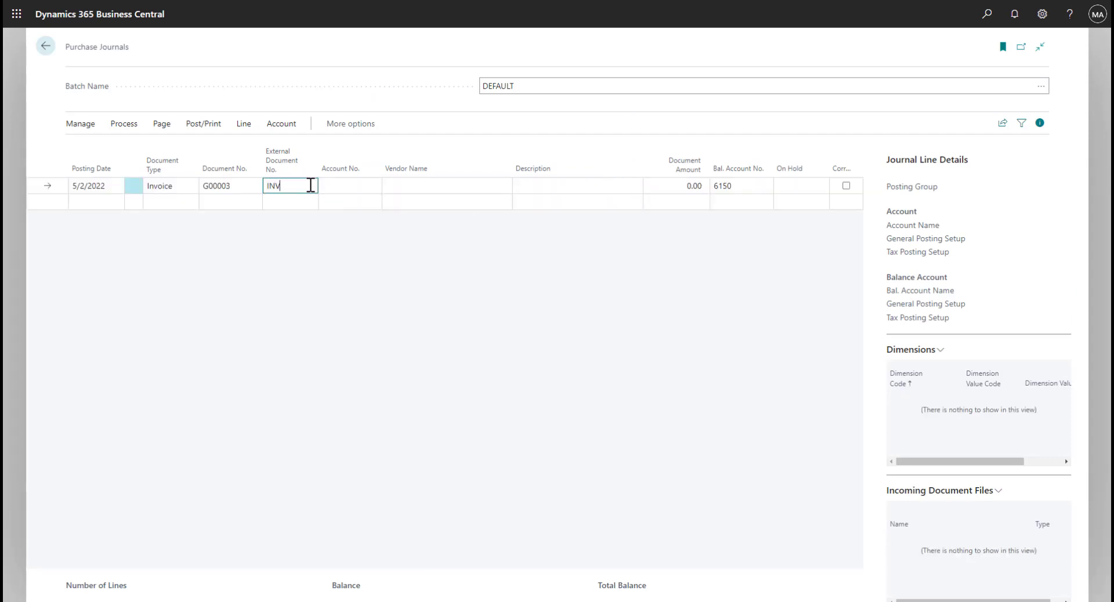
type("1987619")
key("Tab")
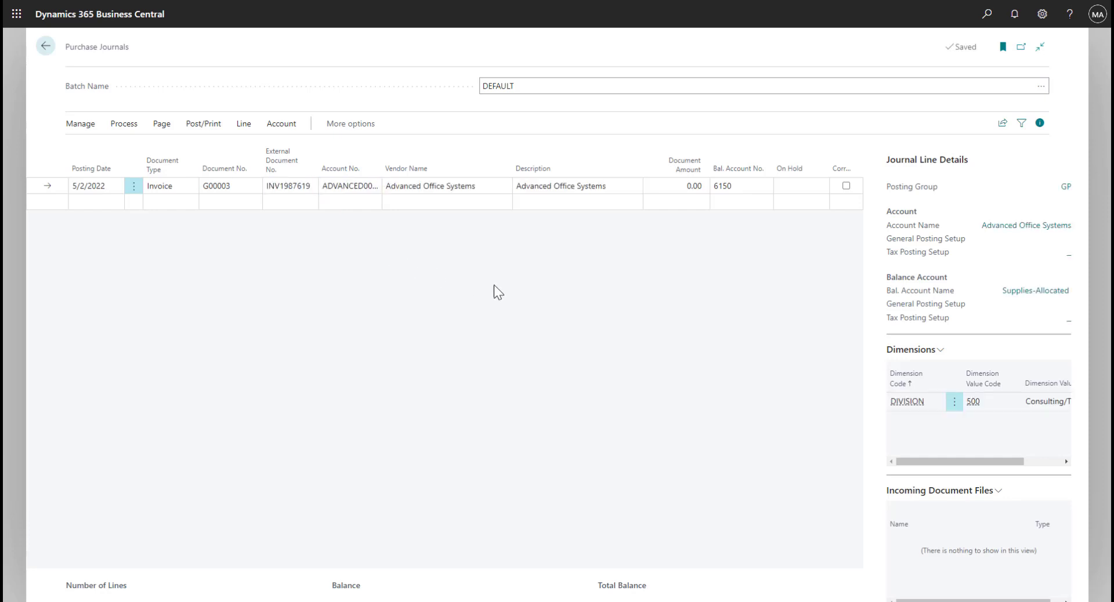
left_click(682, 187)
type("5")
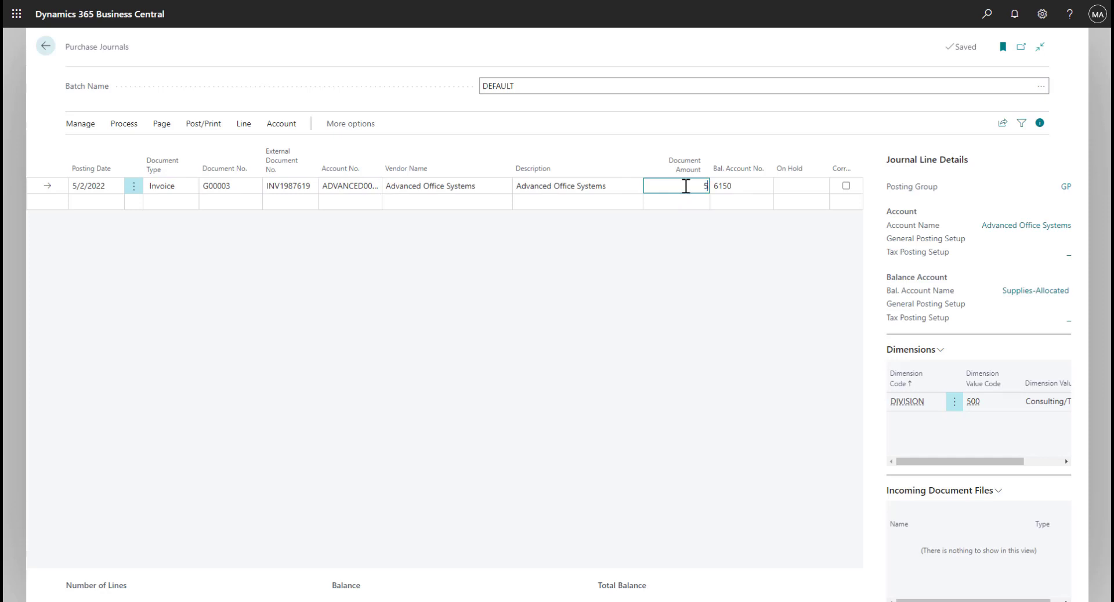
type("50")
key("Tab")
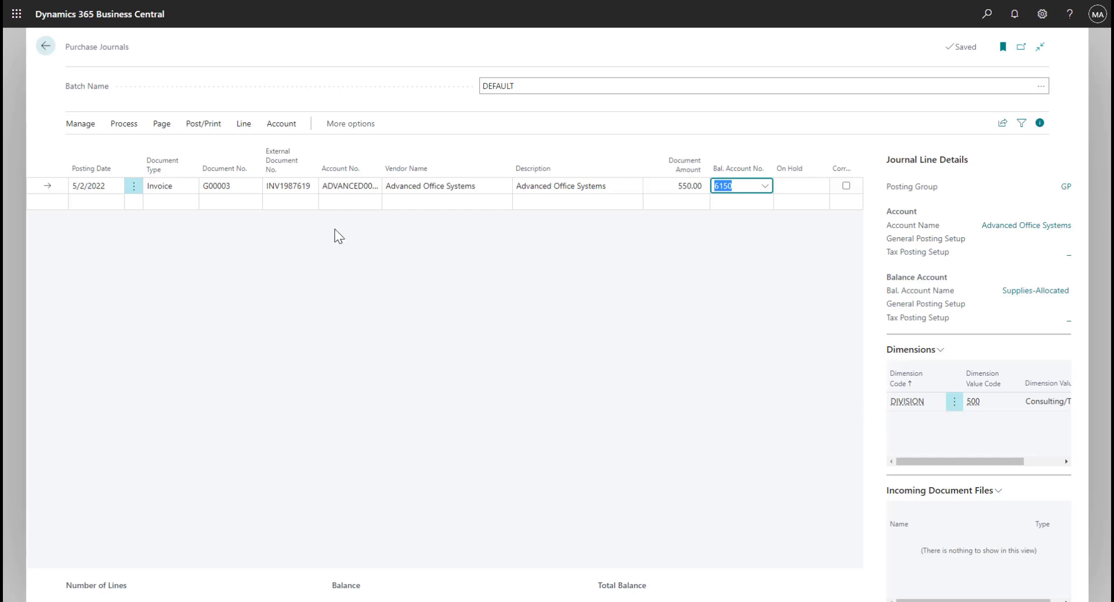
Preview the journal posting and check that both G/L entries carry DIVISION 500.
left_click(220, 132)
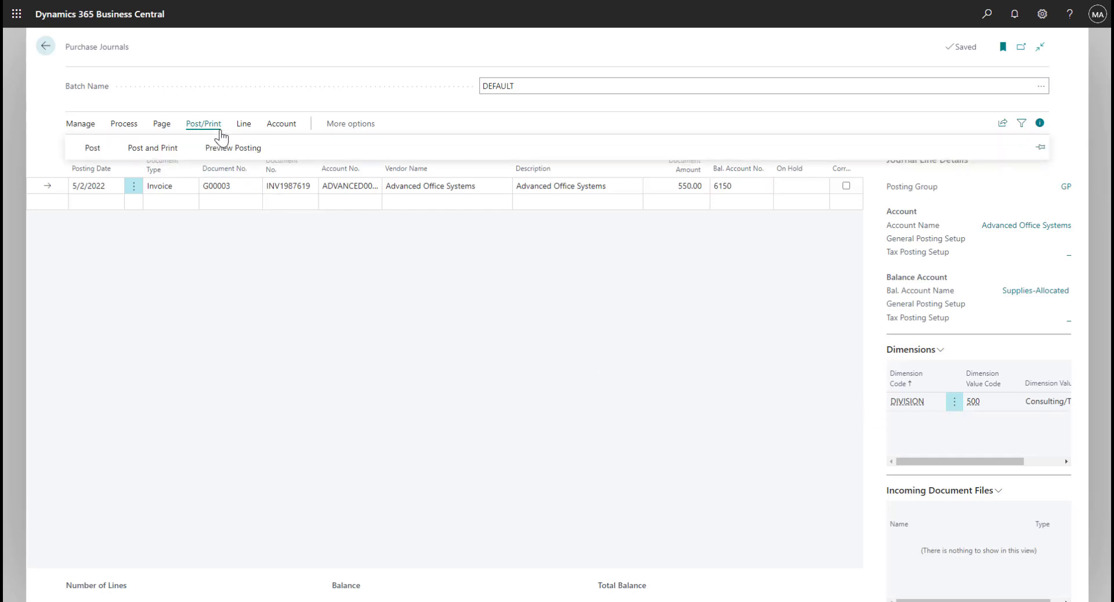
left_click(223, 150)
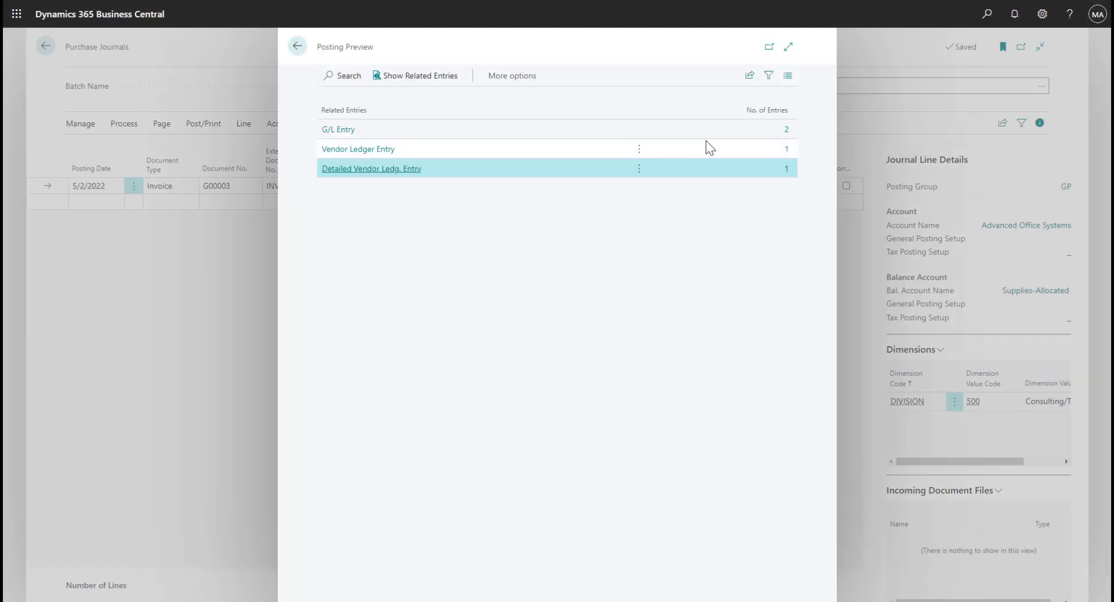
left_click(787, 132)
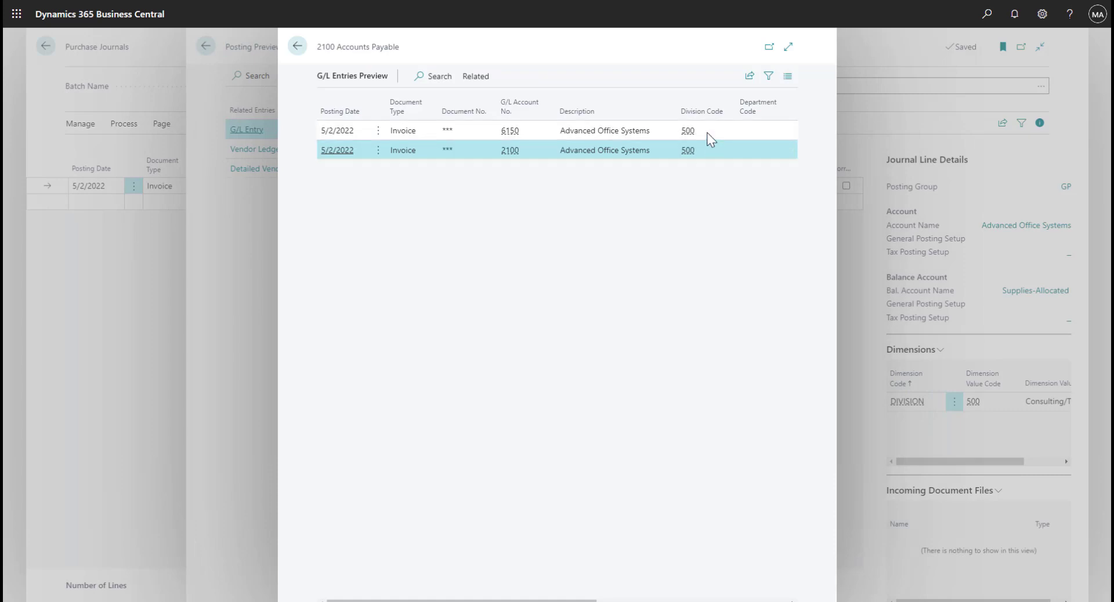
left_click(289, 49)
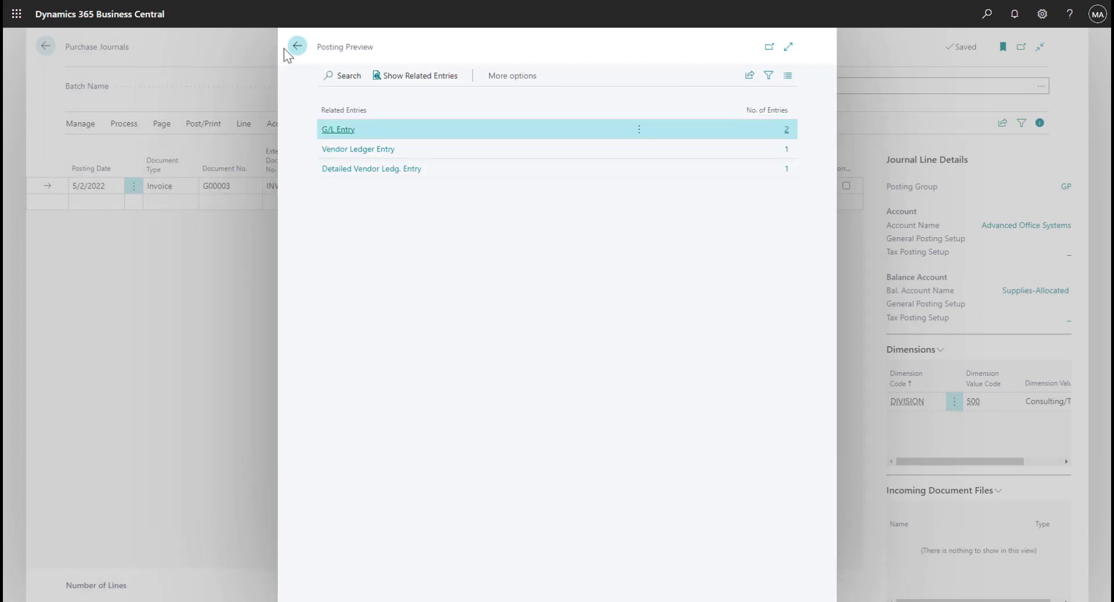
left_click(297, 47)
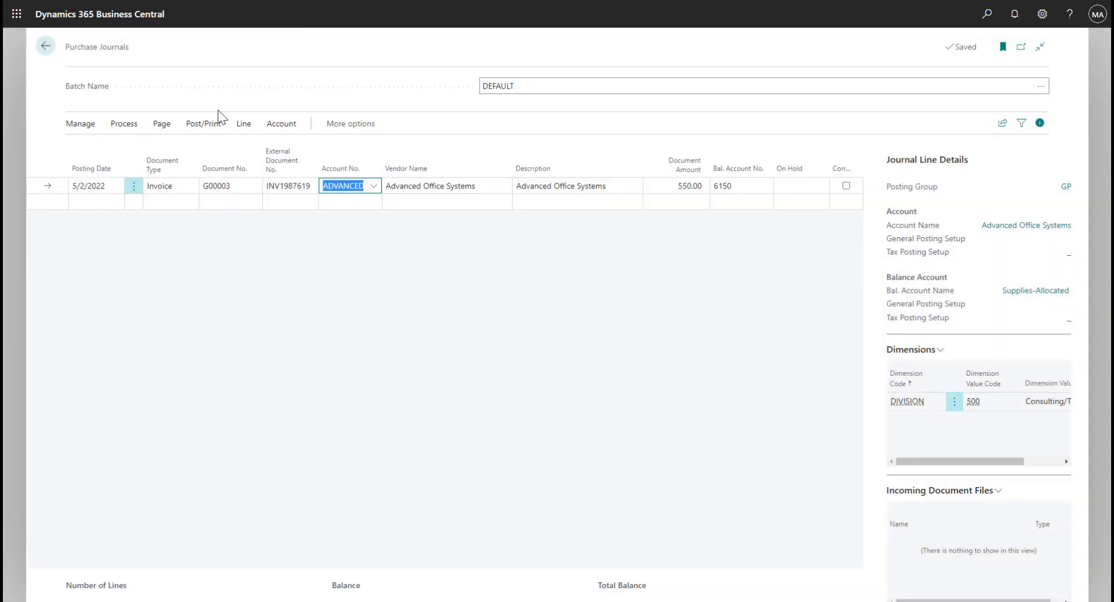
Post the G00003 invoice journal line and return to the home page.
left_click(203, 124)
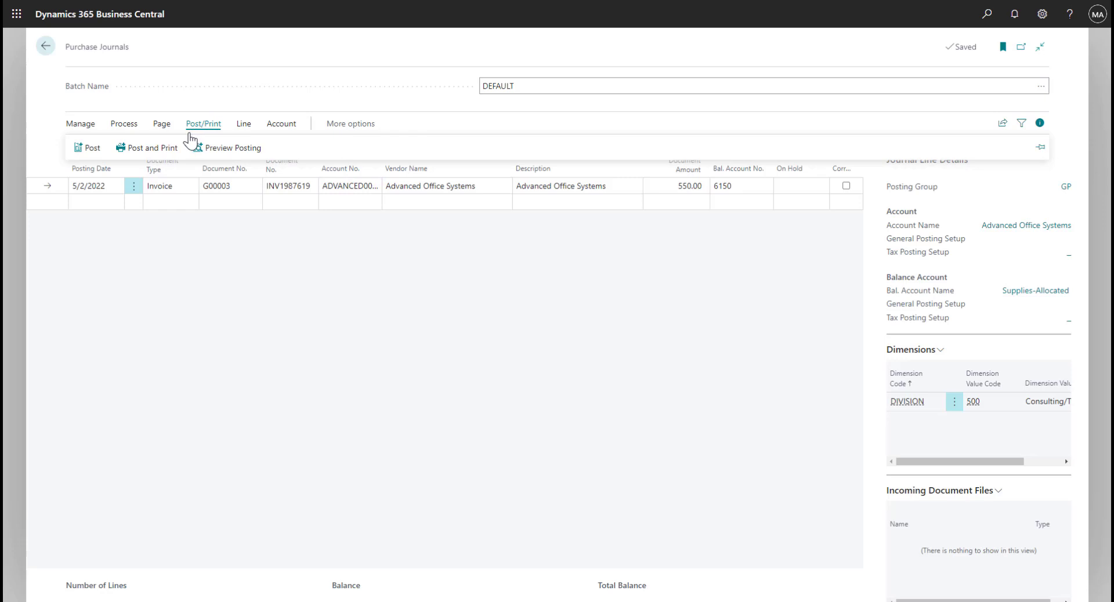
left_click(104, 150)
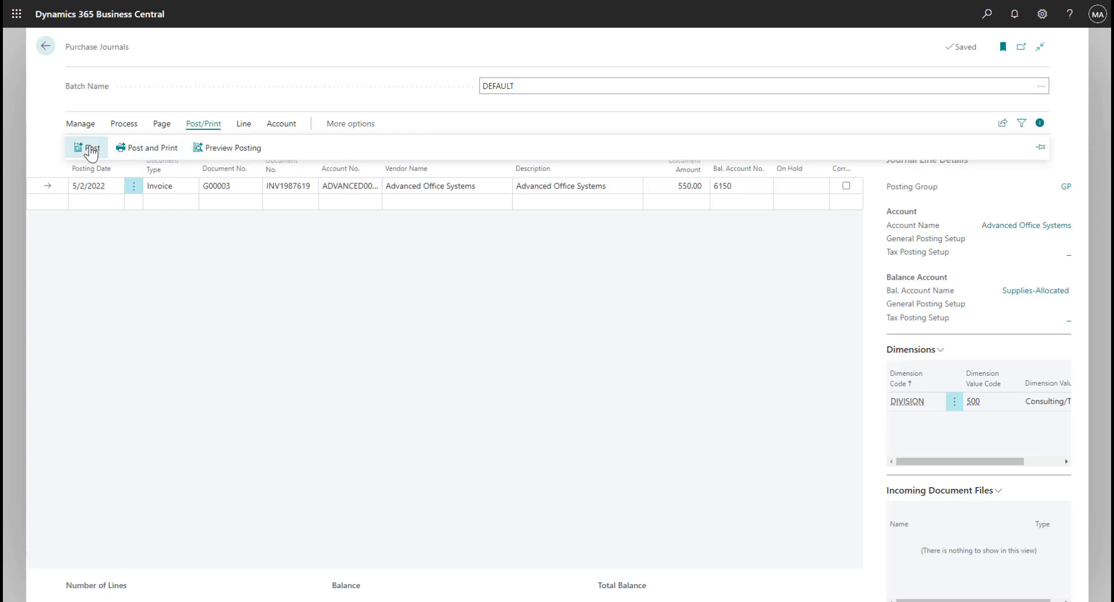
left_click(45, 48)
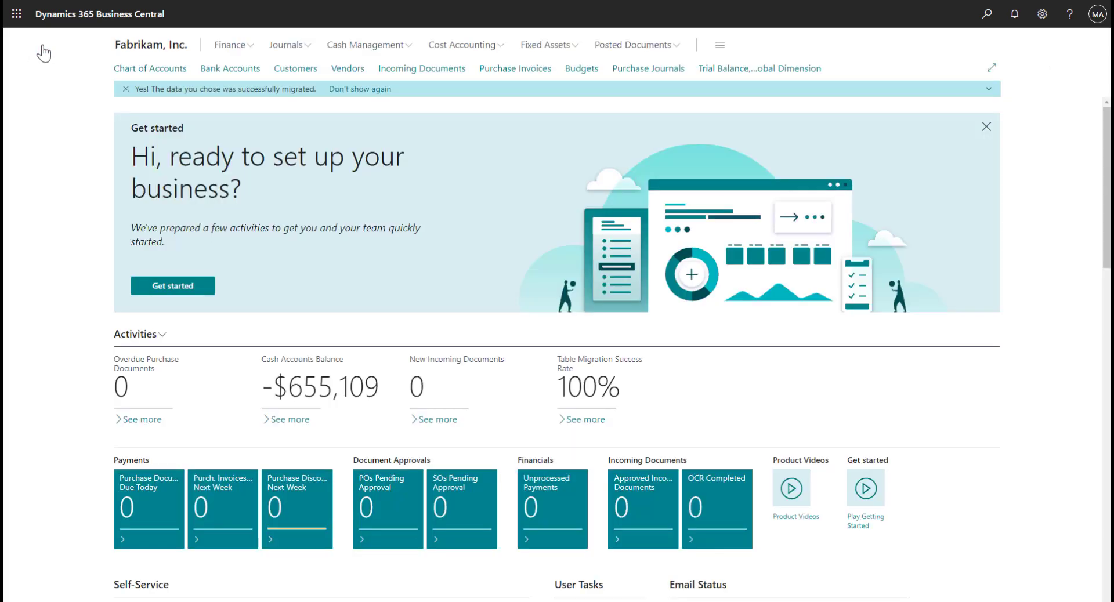
Preview the Division Trial Balance for account 6150, dated today (05/02/22), filtered to division 500.
left_click(765, 69)
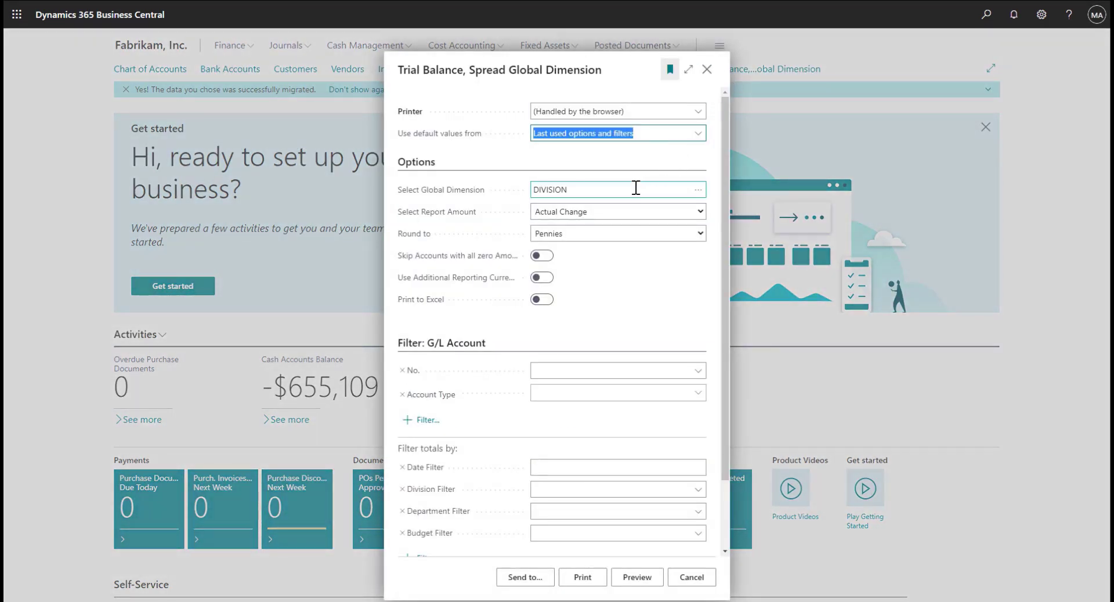
left_click(620, 370)
type("6150")
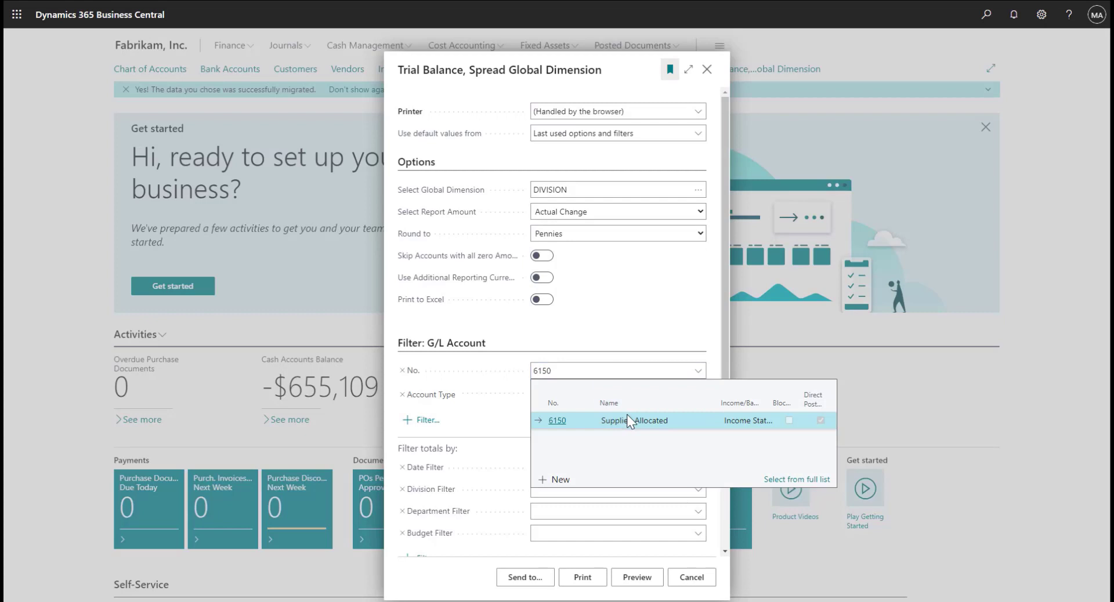
left_click(627, 414)
left_click(573, 463)
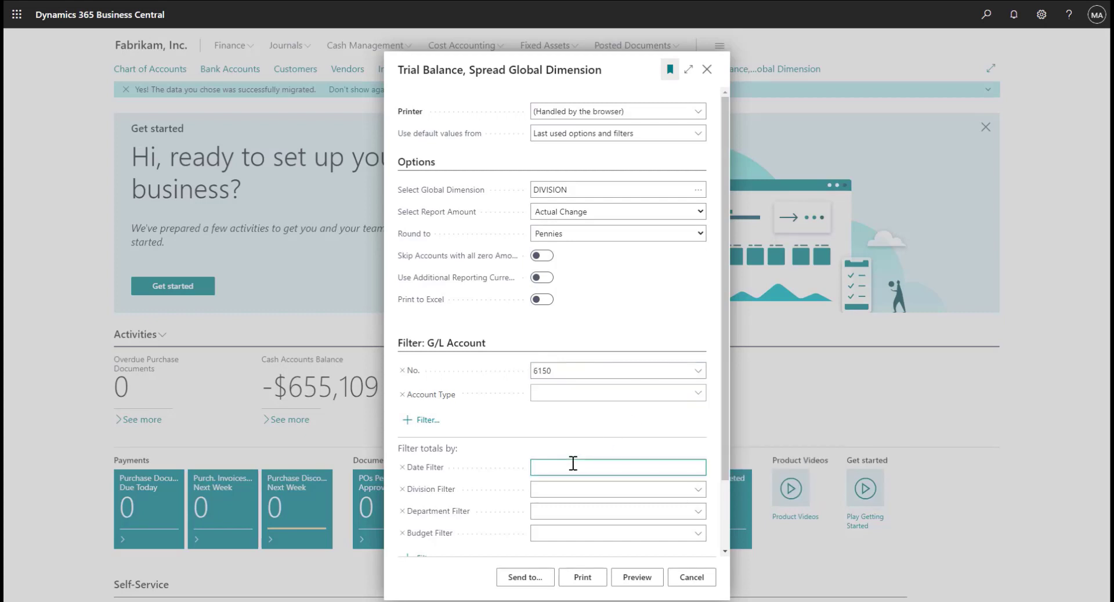
type("t")
key("Tab")
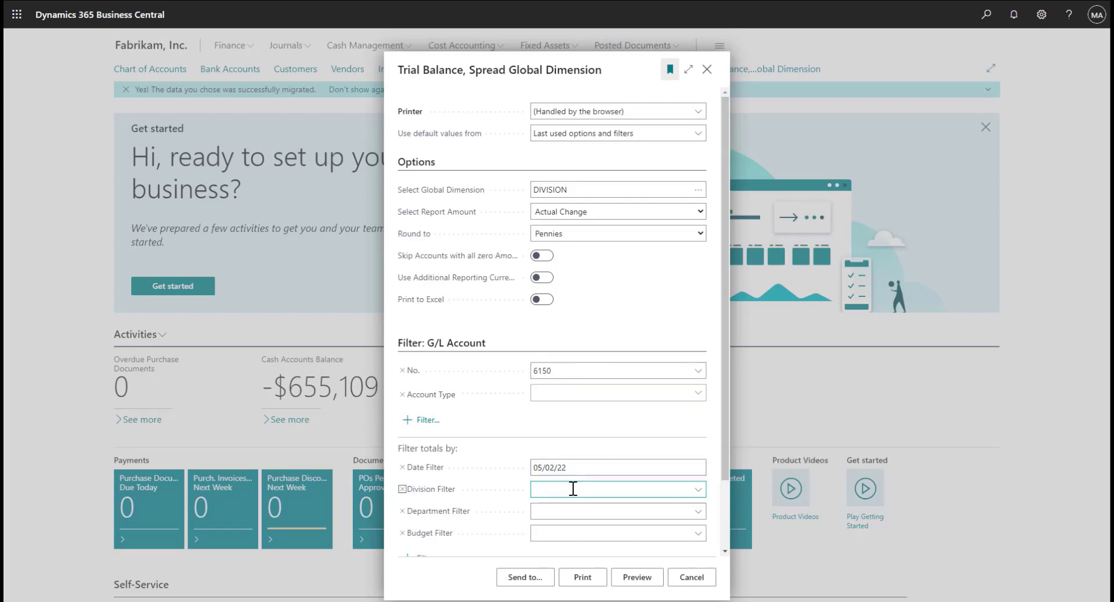
left_click(573, 489)
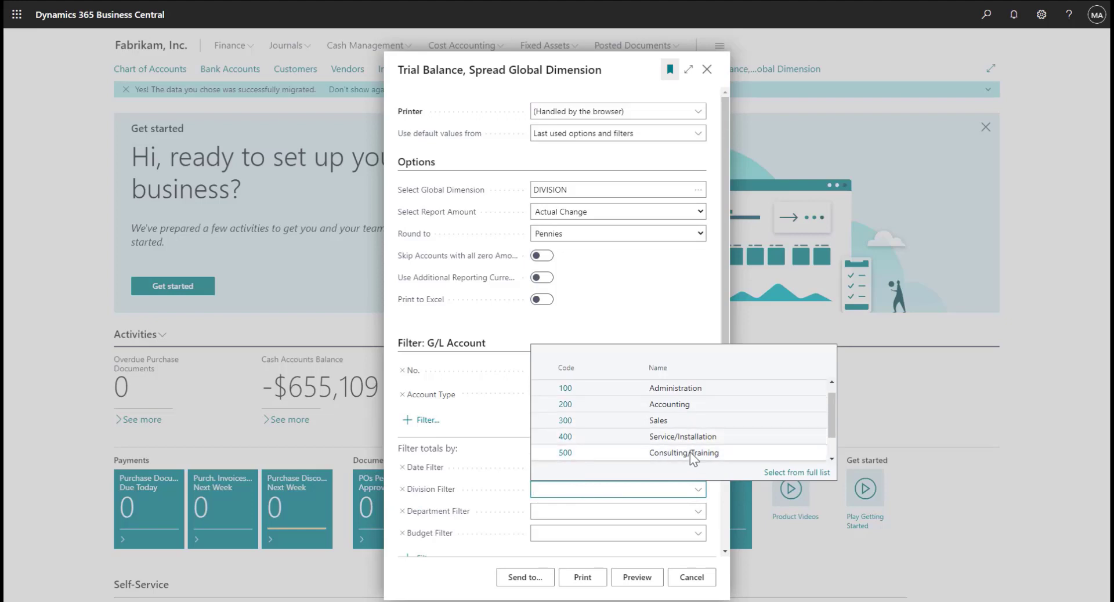
left_click(691, 453)
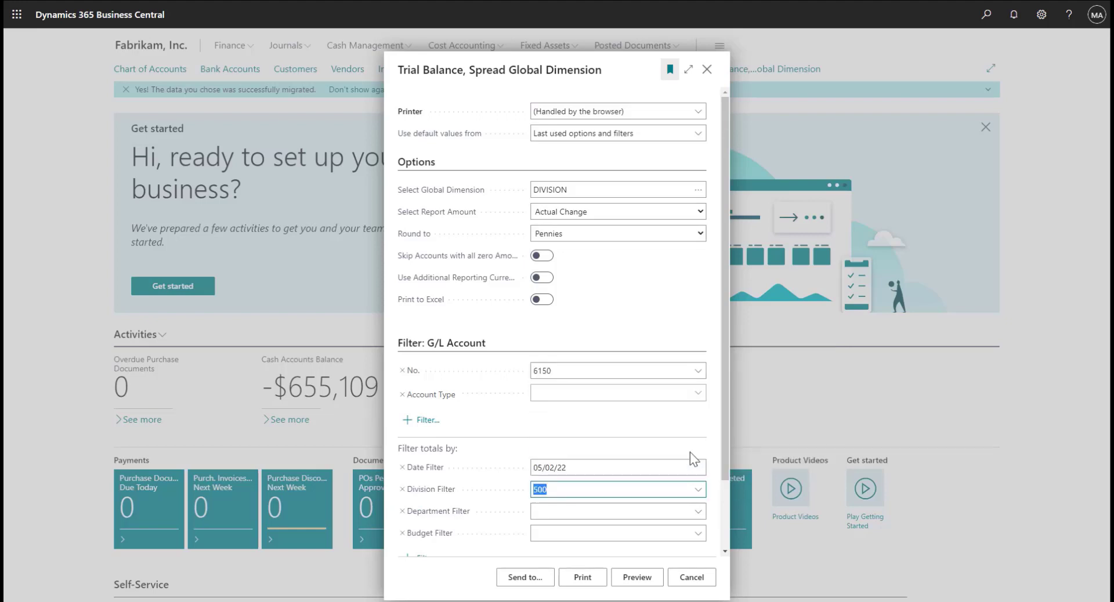
left_click(631, 577)
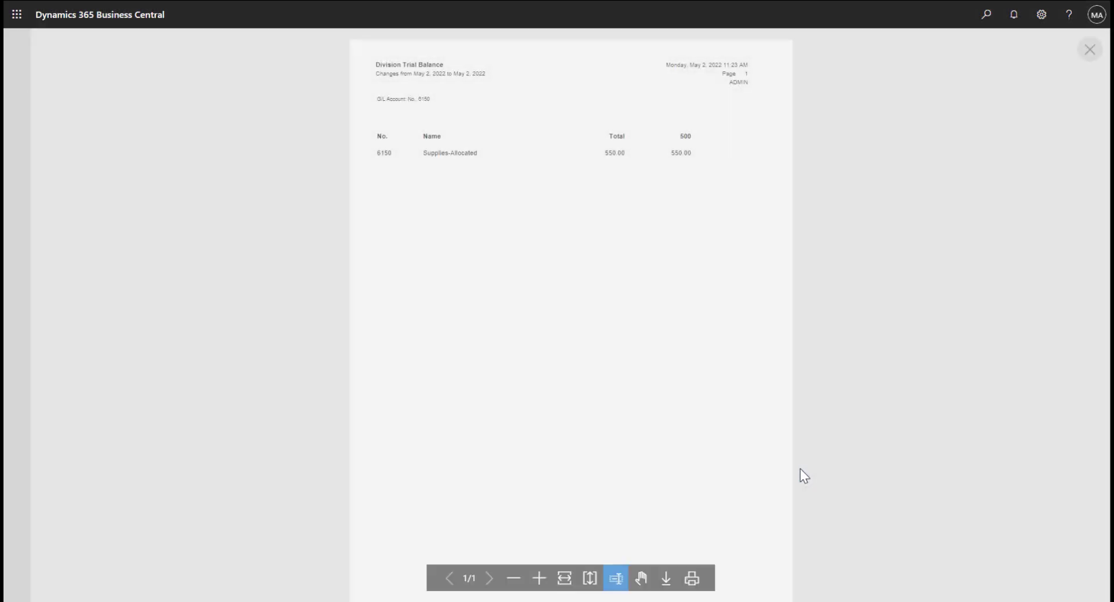